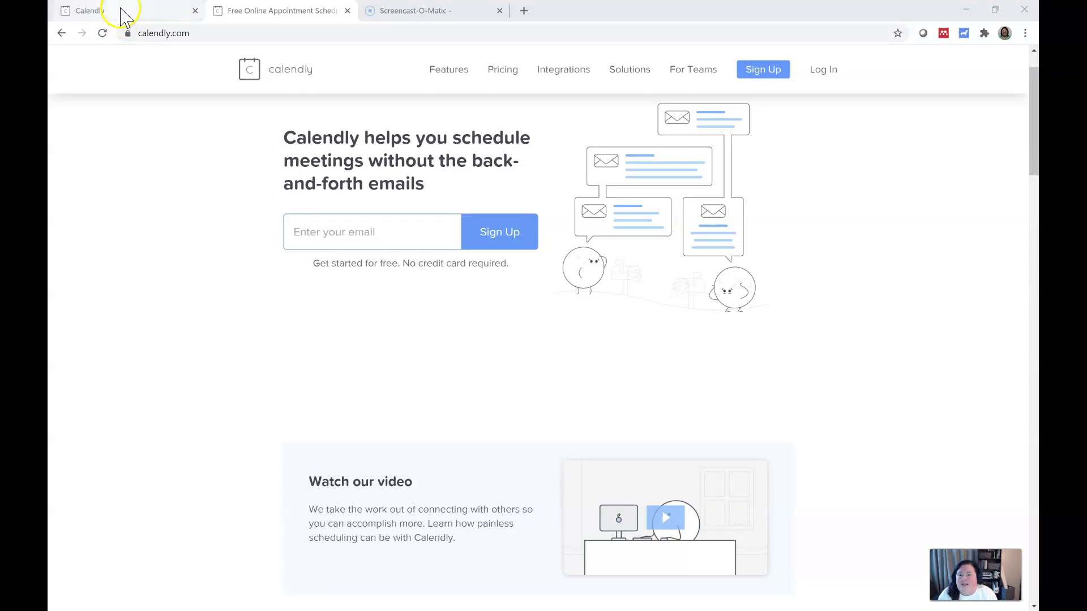
# Log in to Calendly with the Office 365 account and choose to stay signed in
pyautogui.click(125, 12)
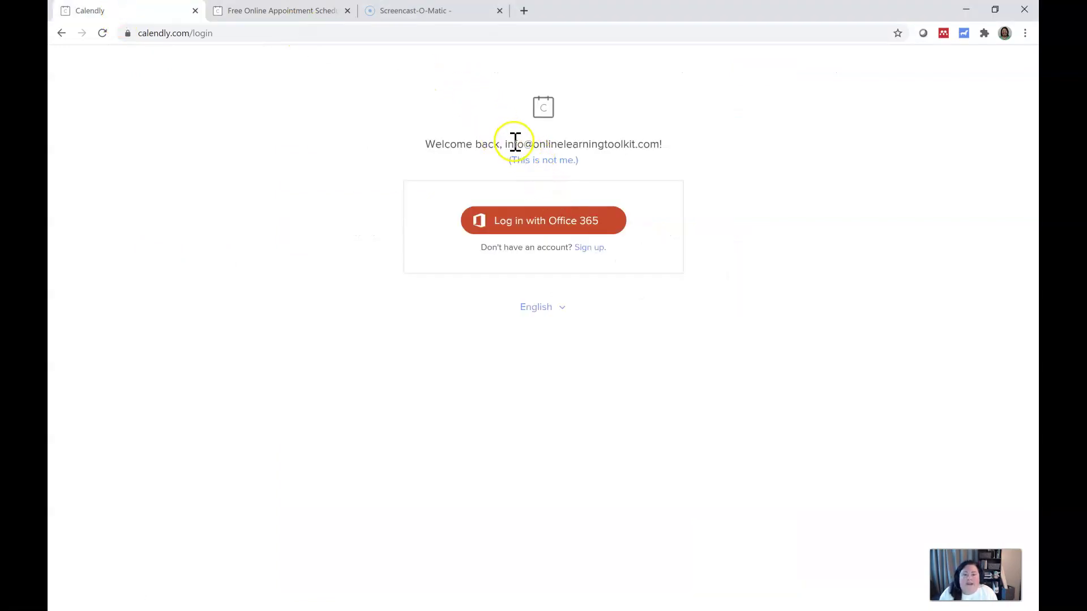
pyautogui.click(586, 213)
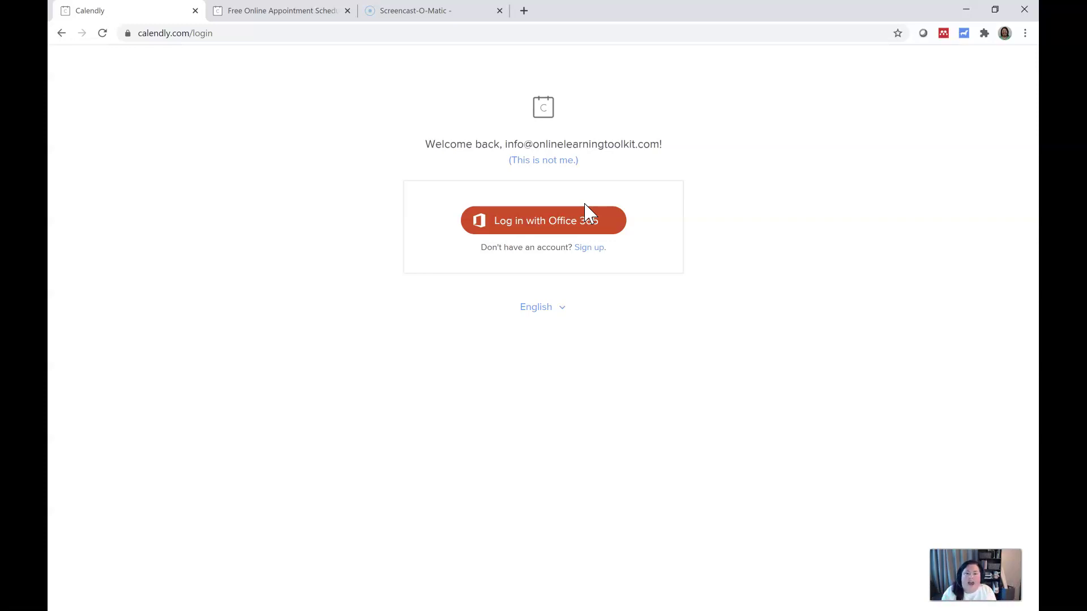
pyautogui.click(585, 224)
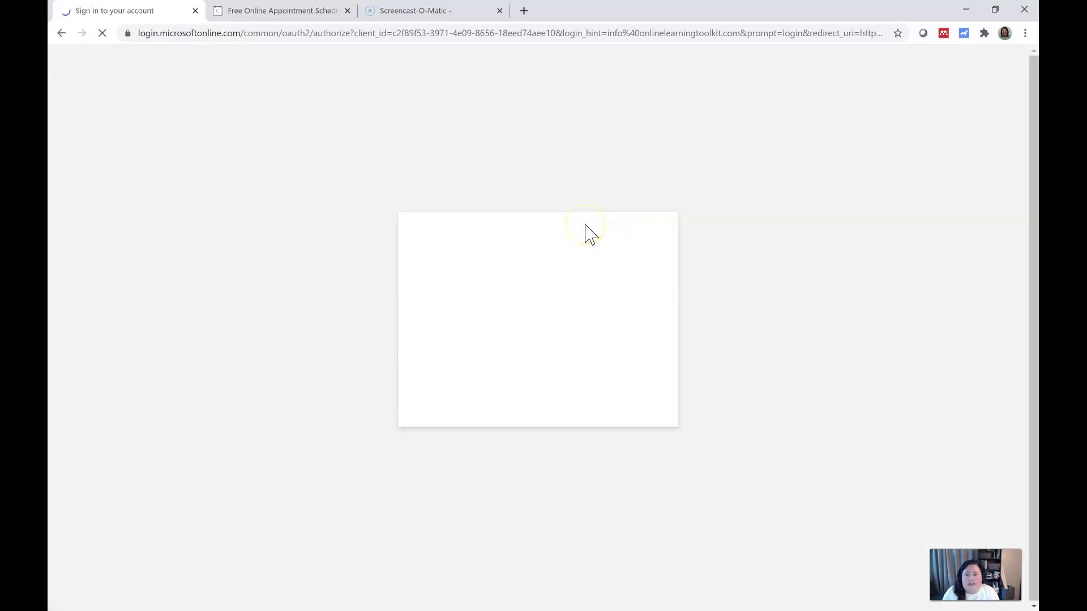
pyautogui.click(620, 403)
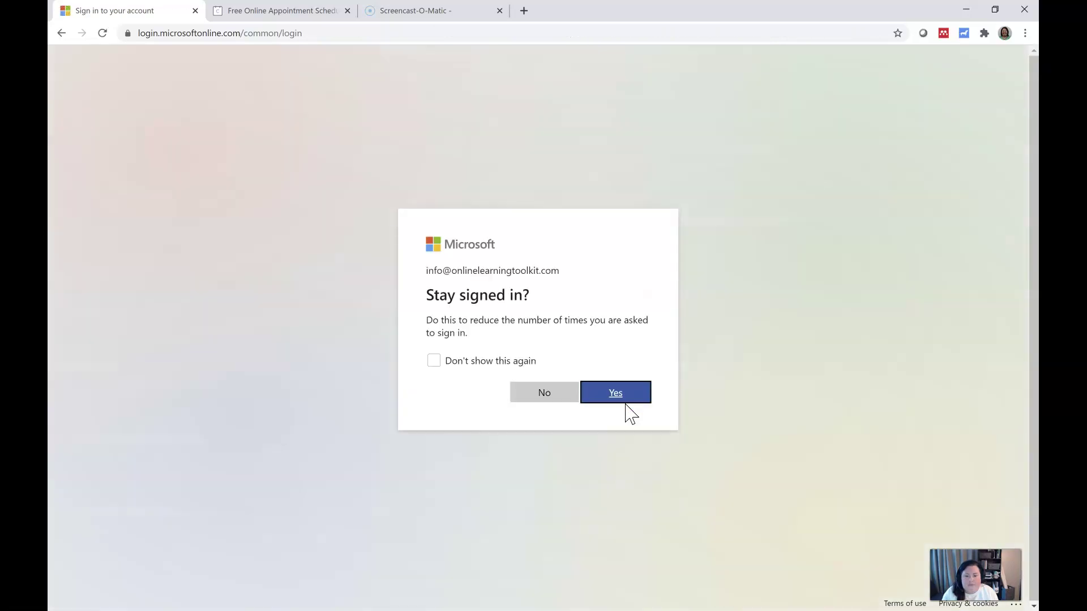
pyautogui.click(624, 397)
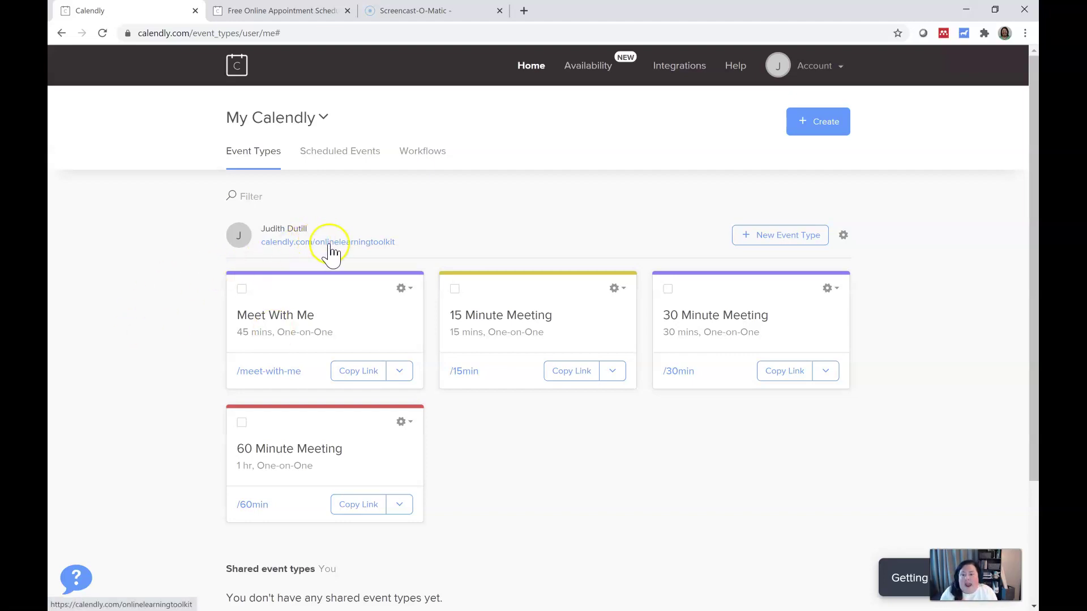
# Look over the personal booking link, the event type cards and the options offered for the Meet With Me event
pyautogui.moveTo(406, 248)
pyautogui.mouseDown()
pyautogui.moveTo(347, 245)
pyautogui.moveTo(392, 244)
pyautogui.mouseUp()
pyautogui.click(397, 246)
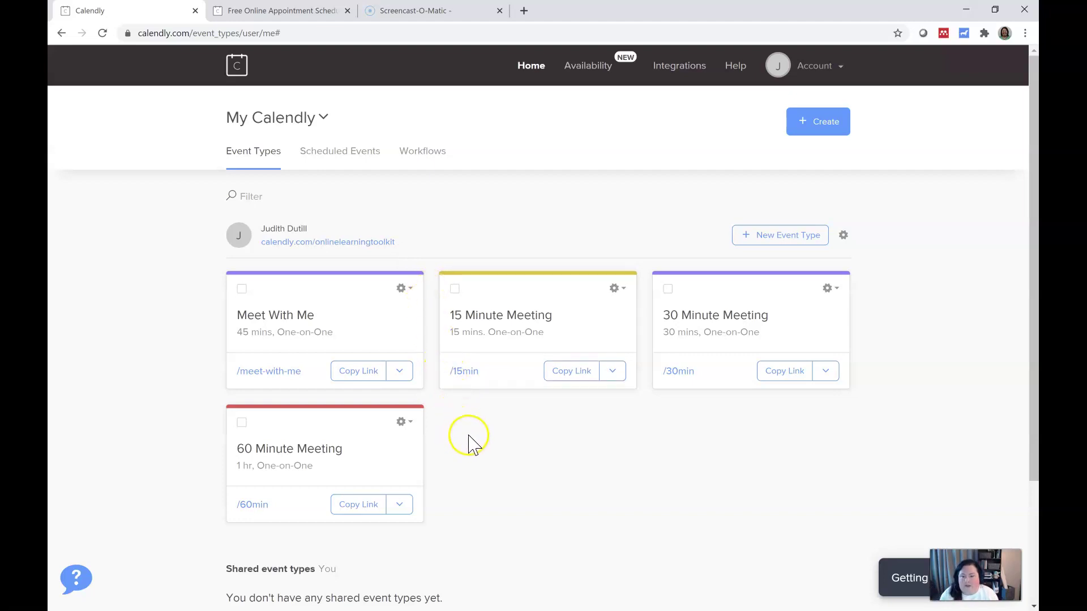
pyautogui.scroll(-1, 473, 444)
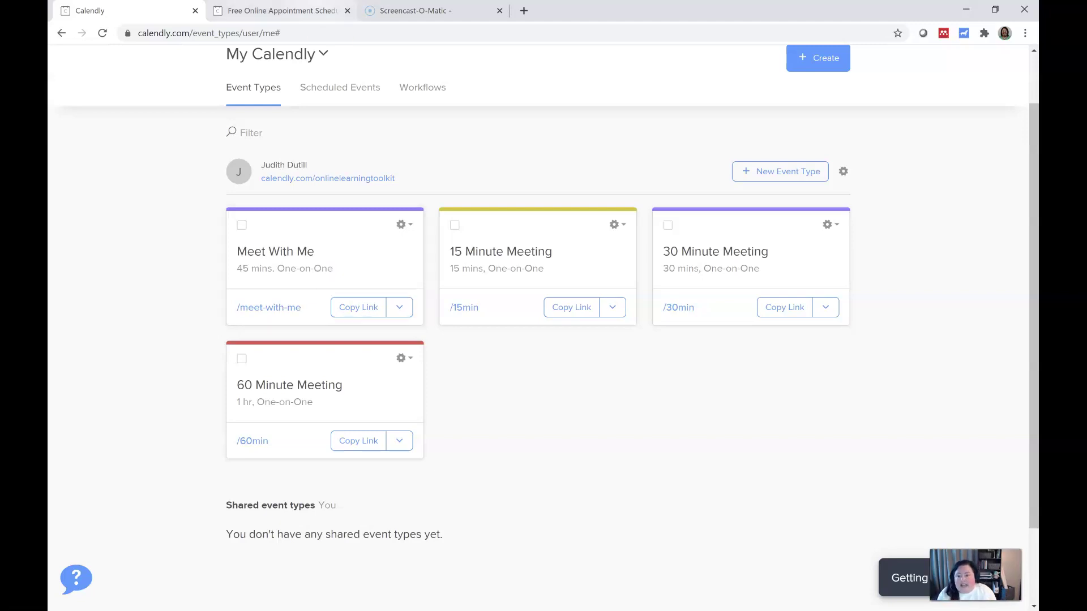
pyautogui.click(404, 225)
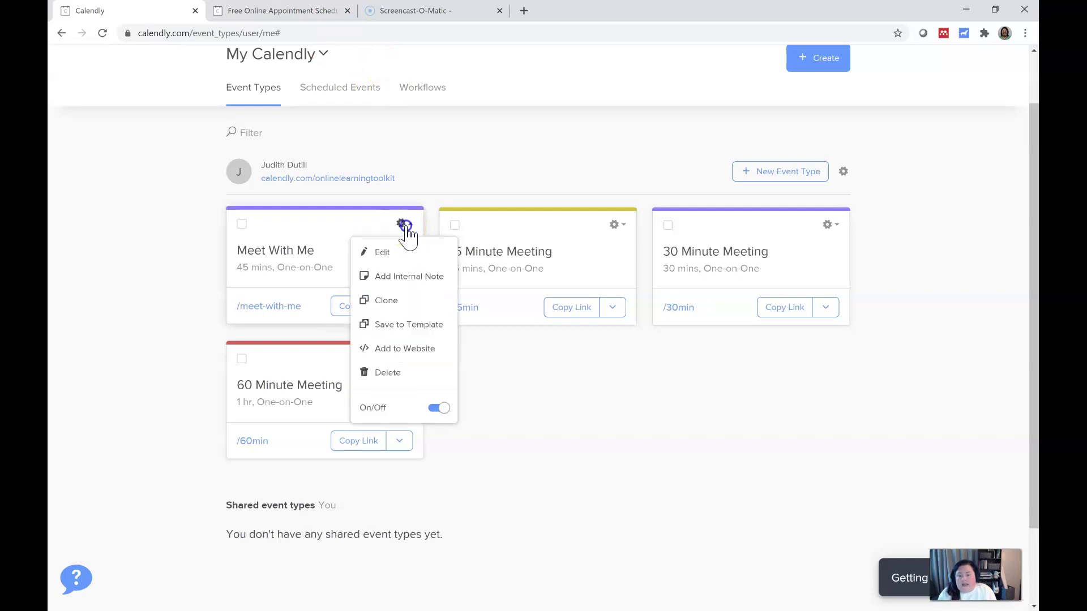
pyautogui.click(418, 244)
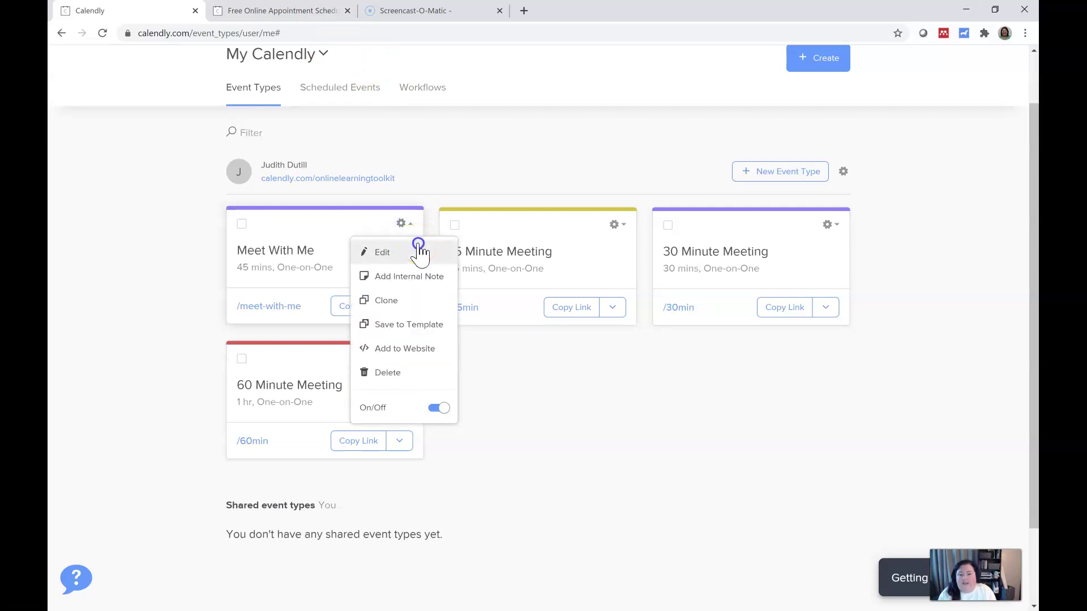
pyautogui.click(427, 185)
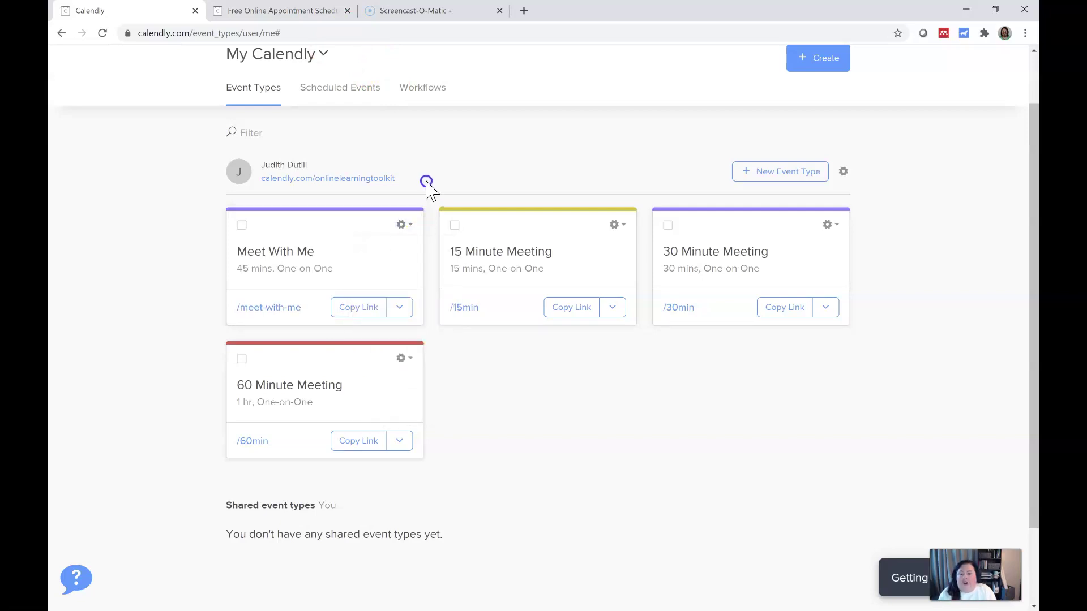
pyautogui.click(768, 184)
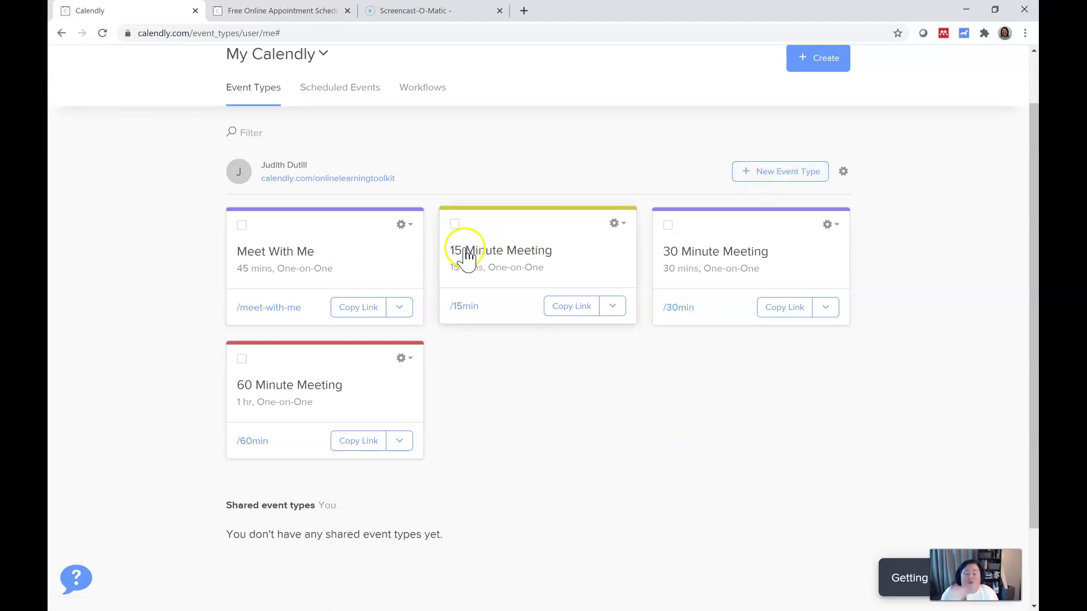
# Open the Meet With Me event type for editing
pyautogui.click(417, 225)
pyautogui.click(416, 249)
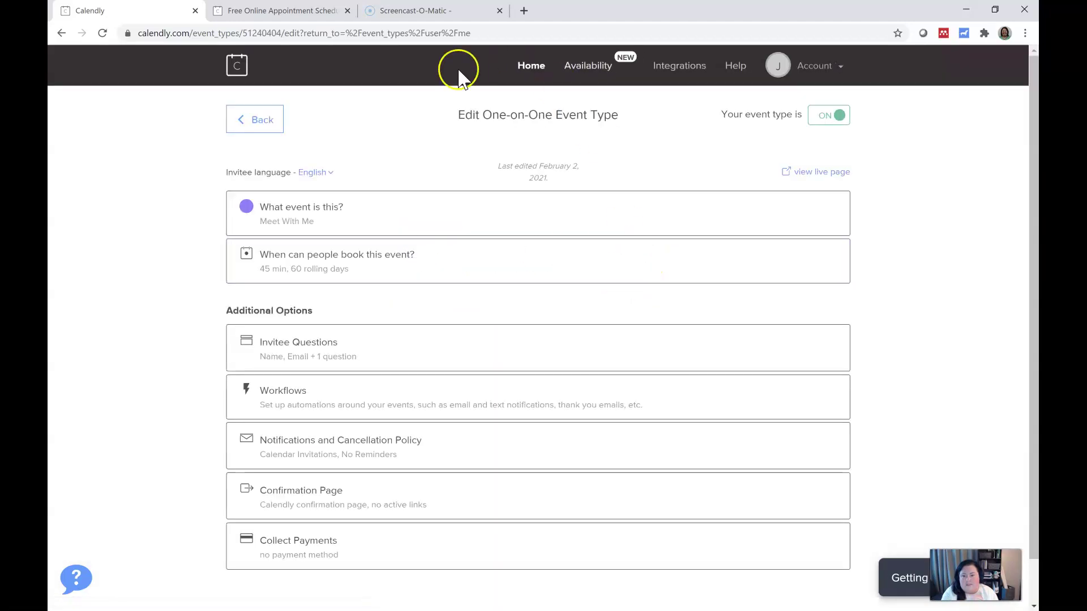
pyautogui.scroll(-1, 490, 138)
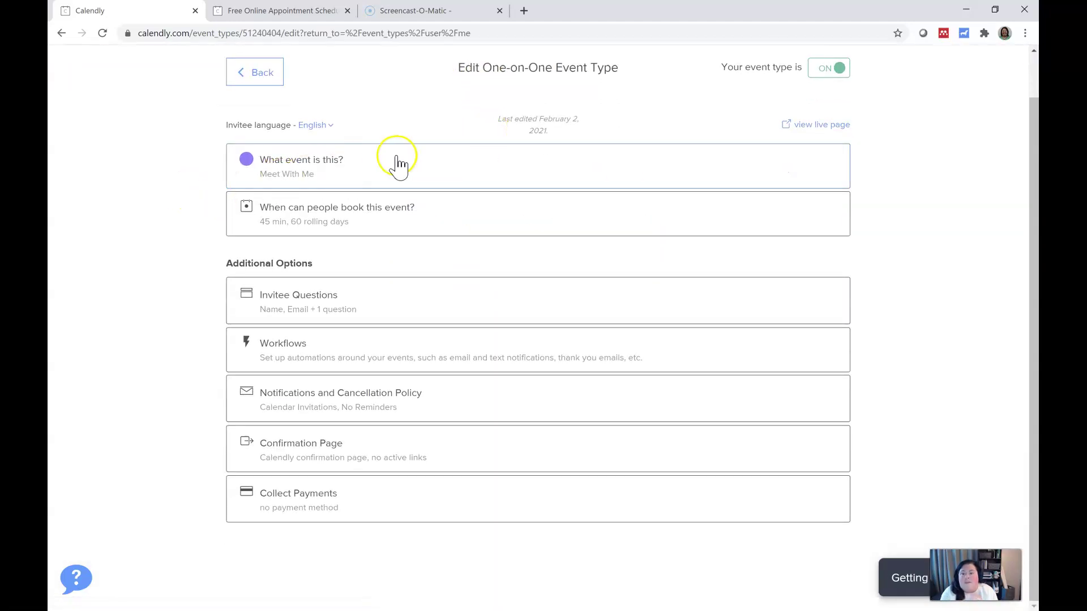
pyautogui.click(295, 179)
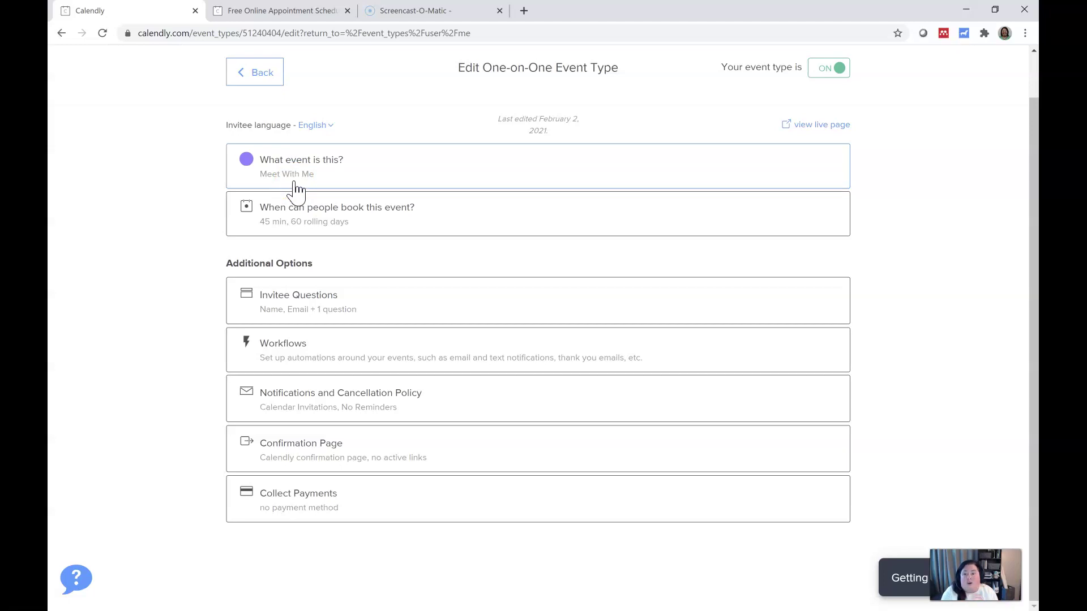
pyautogui.click(299, 180)
pyautogui.click(373, 212)
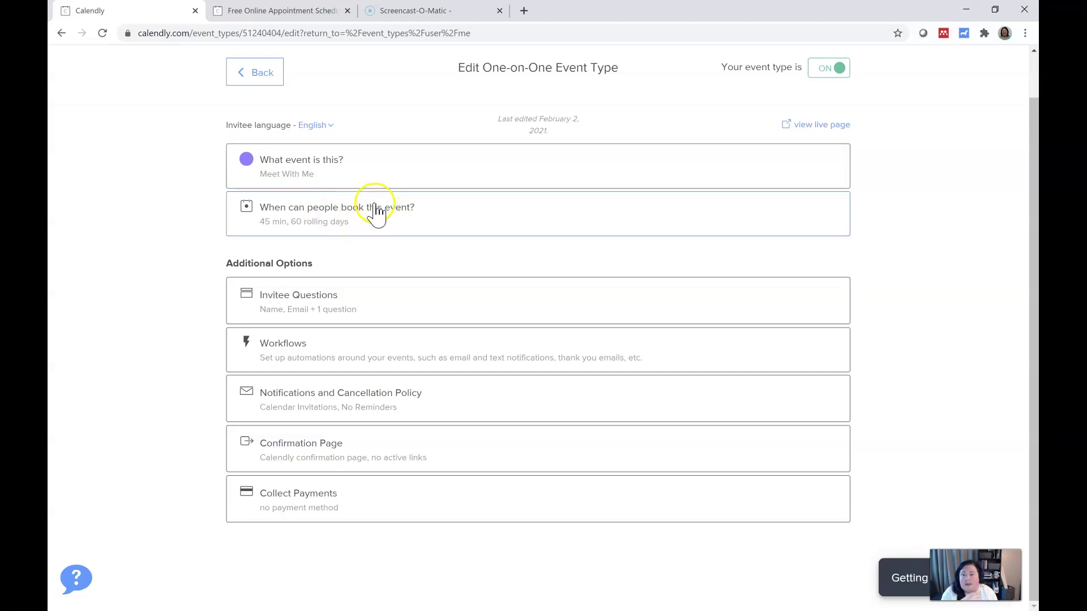
# Open the settings for when people can book the event and examine the date range options
pyautogui.click(363, 216)
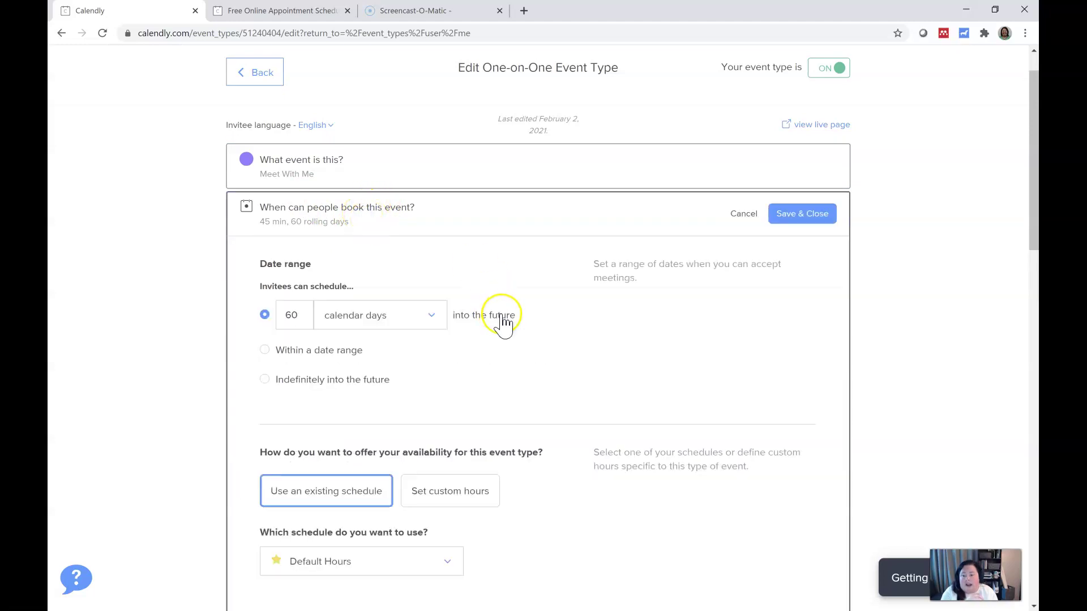
pyautogui.scroll(-3, 503, 320)
pyautogui.scroll(2, 504, 322)
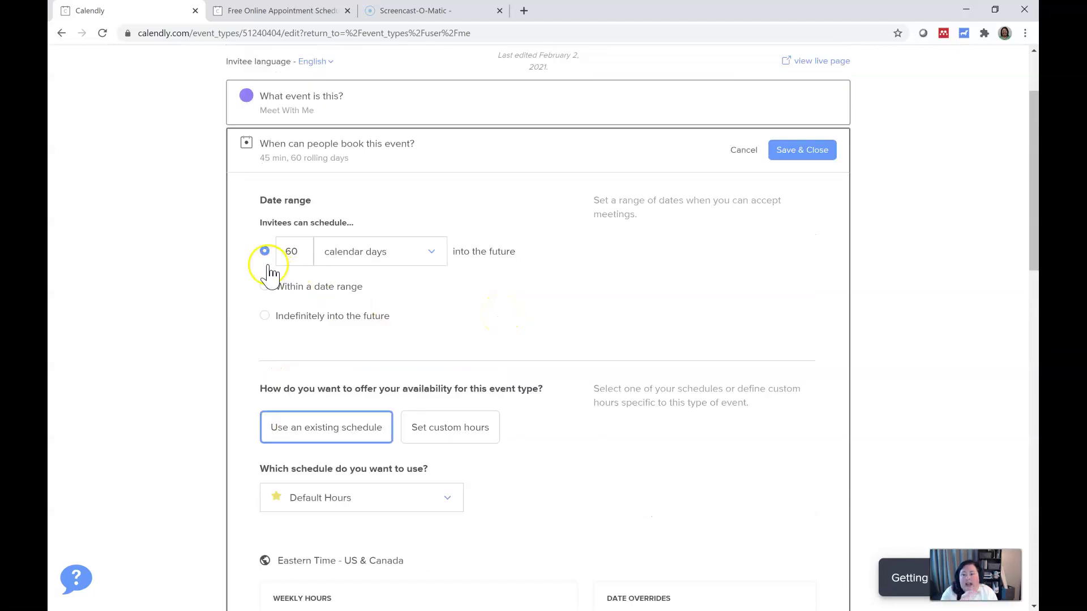
pyautogui.click(332, 249)
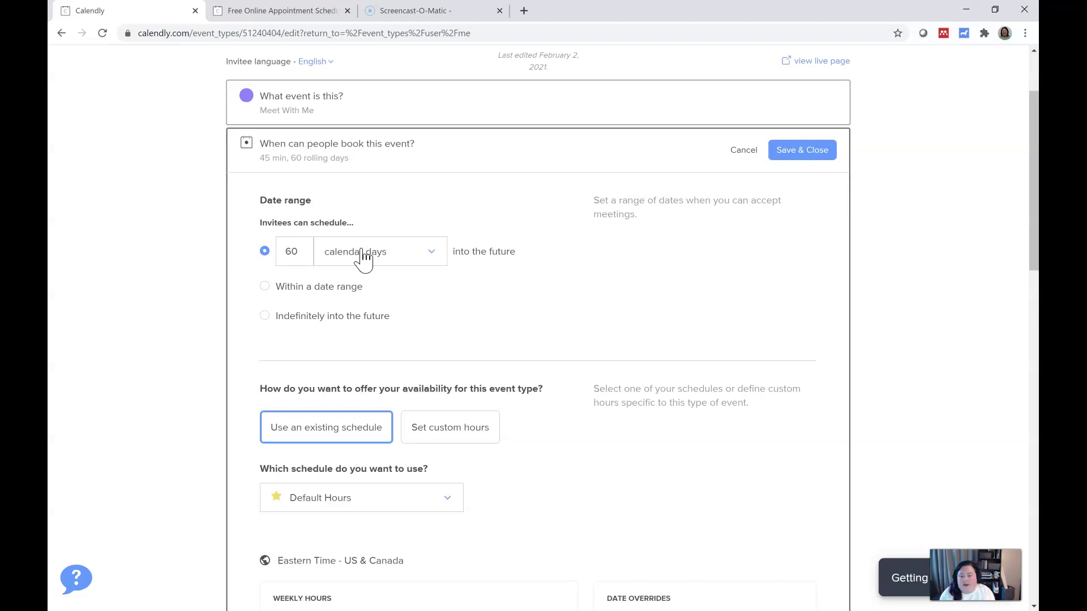
# Examine the event's availability options, including the existing schedule, time zone and weekly hours
pyautogui.scroll(-2, 412, 379)
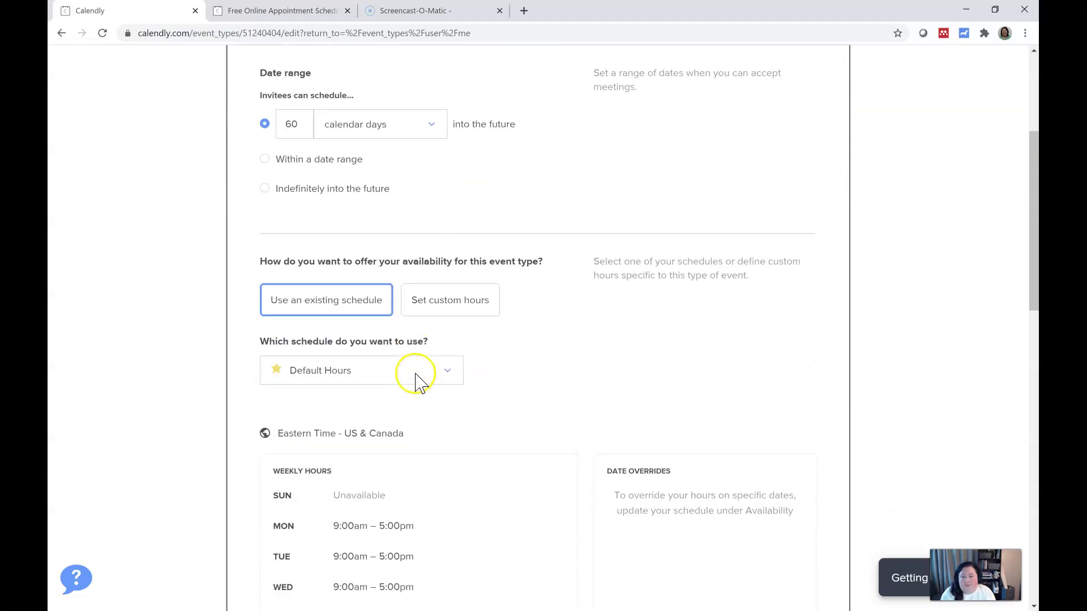
pyautogui.rightClick(451, 350)
pyautogui.click(417, 419)
pyautogui.scroll(-1, 419, 428)
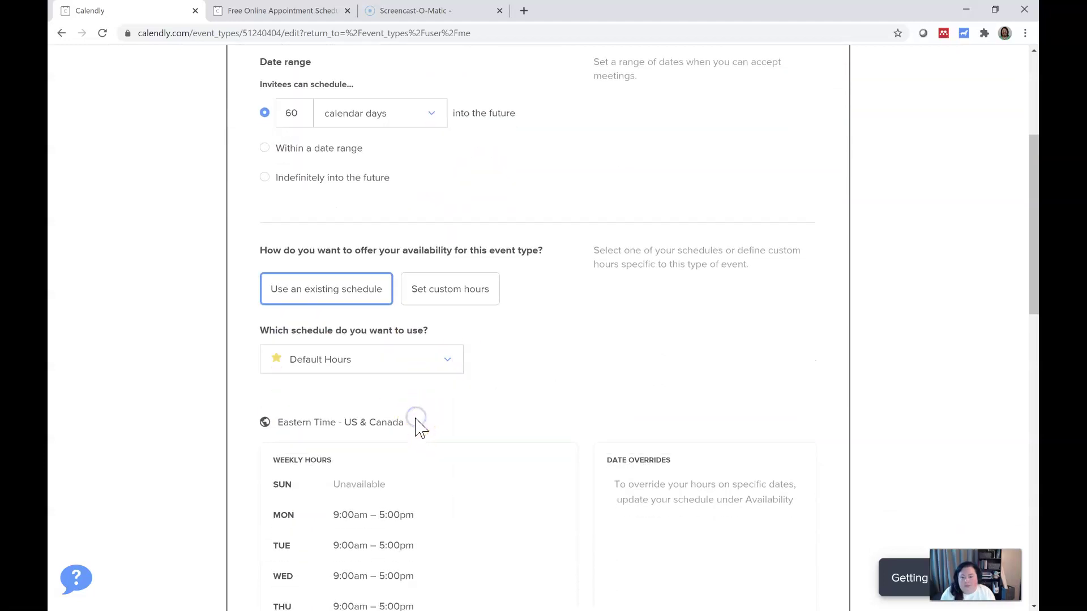
pyautogui.scroll(-2, 419, 428)
pyautogui.scroll(-1, 418, 429)
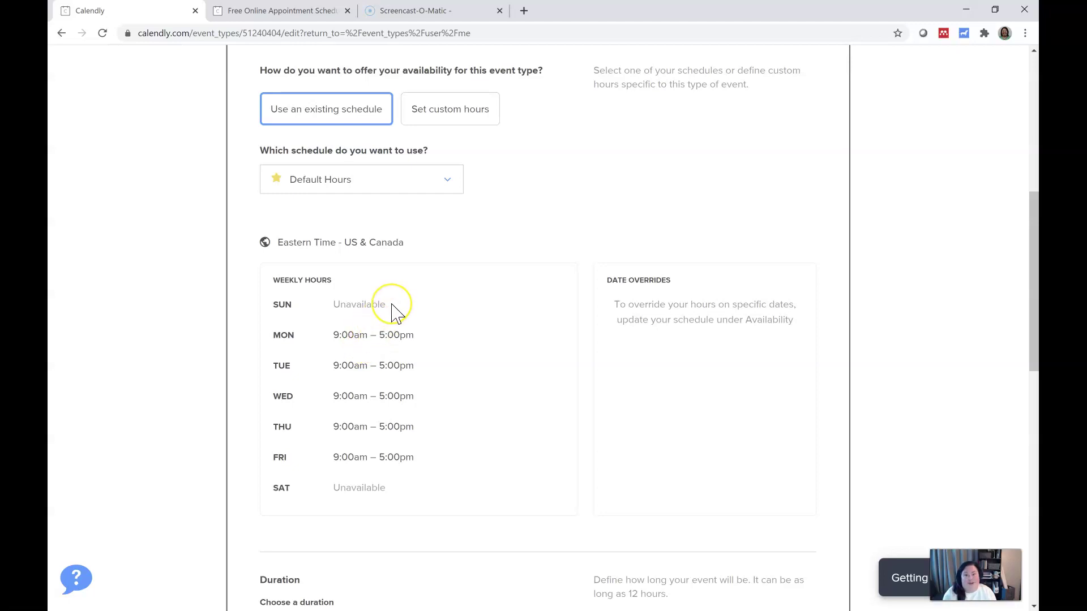
pyautogui.scroll(1, 397, 289)
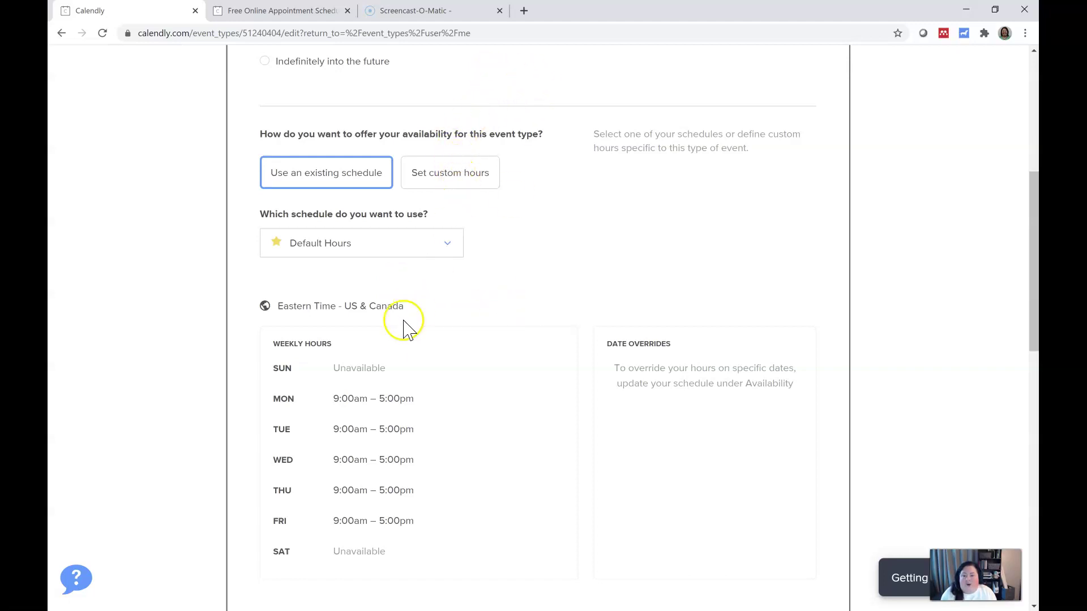
pyautogui.scroll(-5, 399, 425)
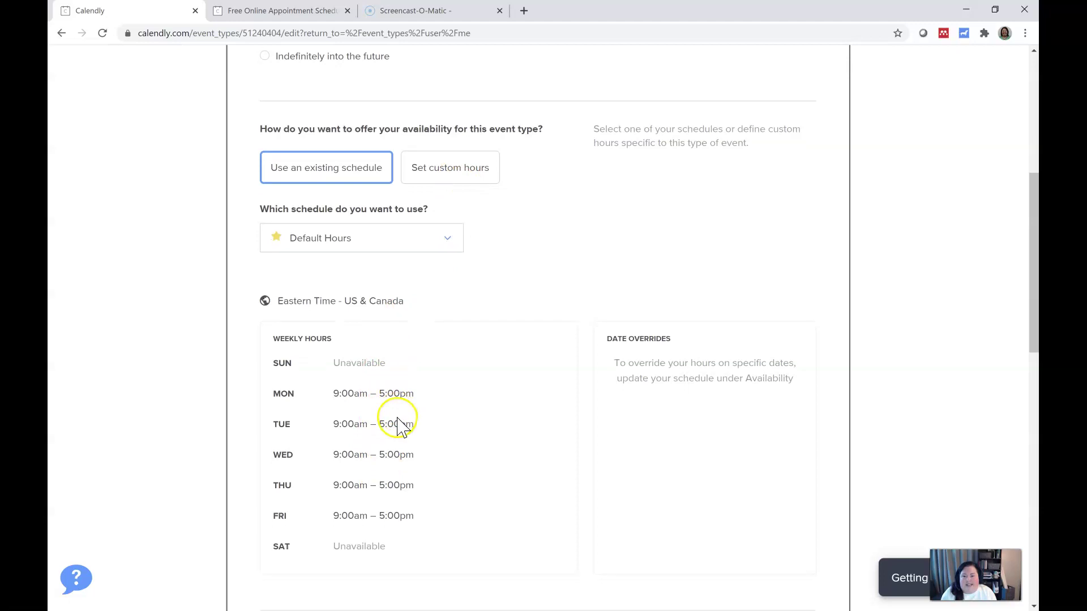
# Review the event's duration choices and the buffers before and after the event
pyautogui.scroll(-2, 399, 403)
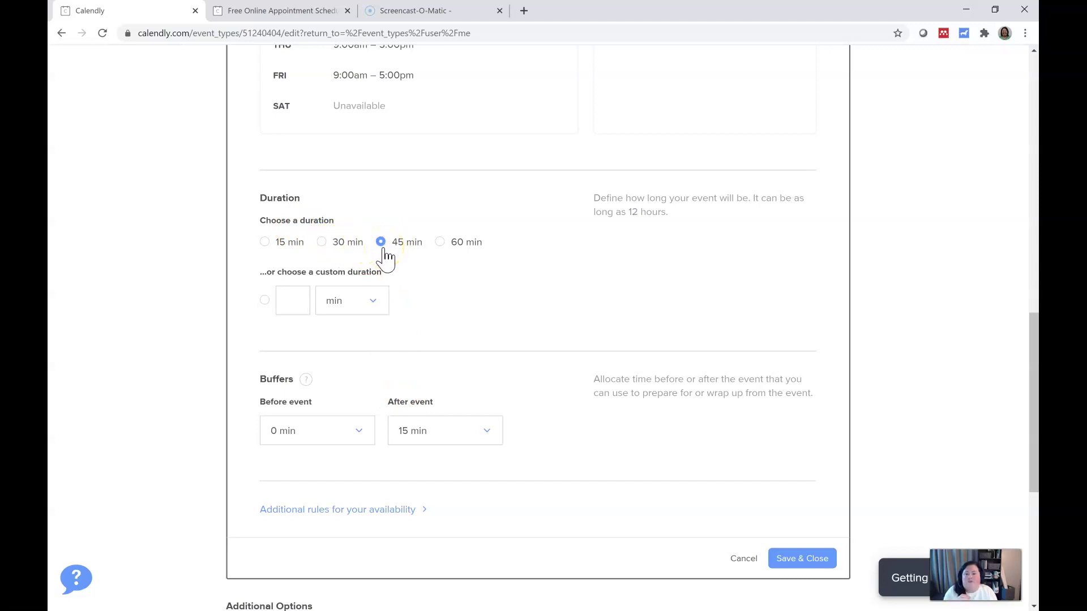
pyautogui.scroll(-3, 381, 266)
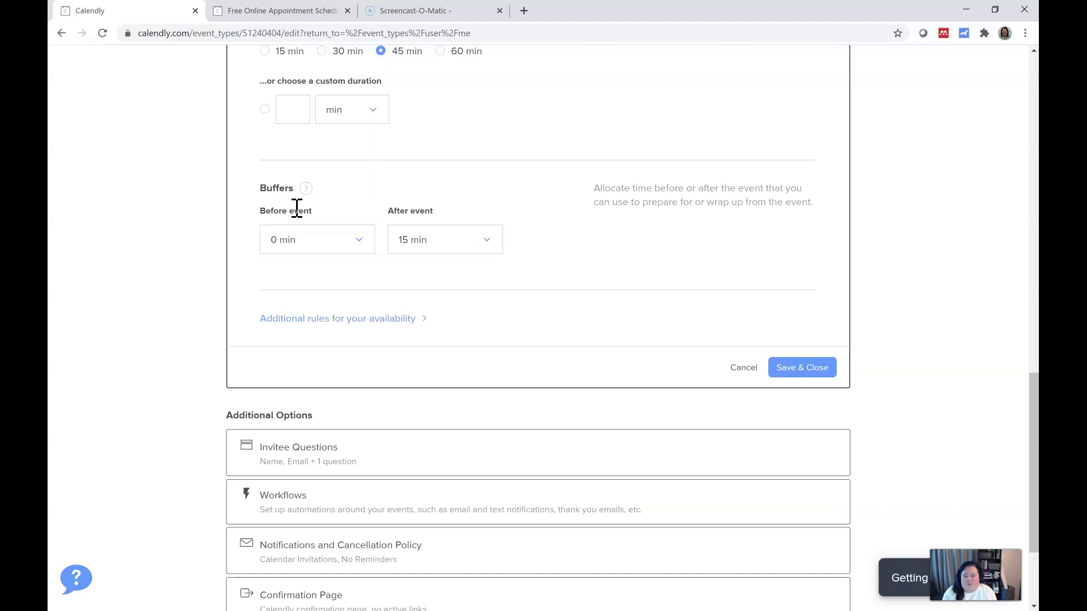
pyautogui.scroll(-2, 733, 381)
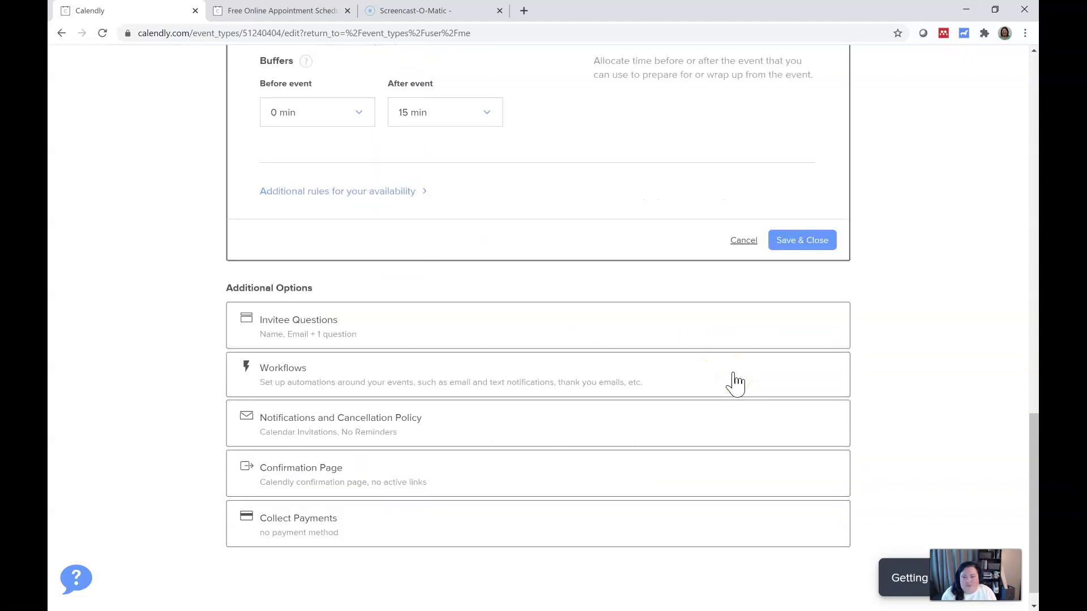
# Review the invitee questions for the event, saving and closing that section
pyautogui.click(583, 332)
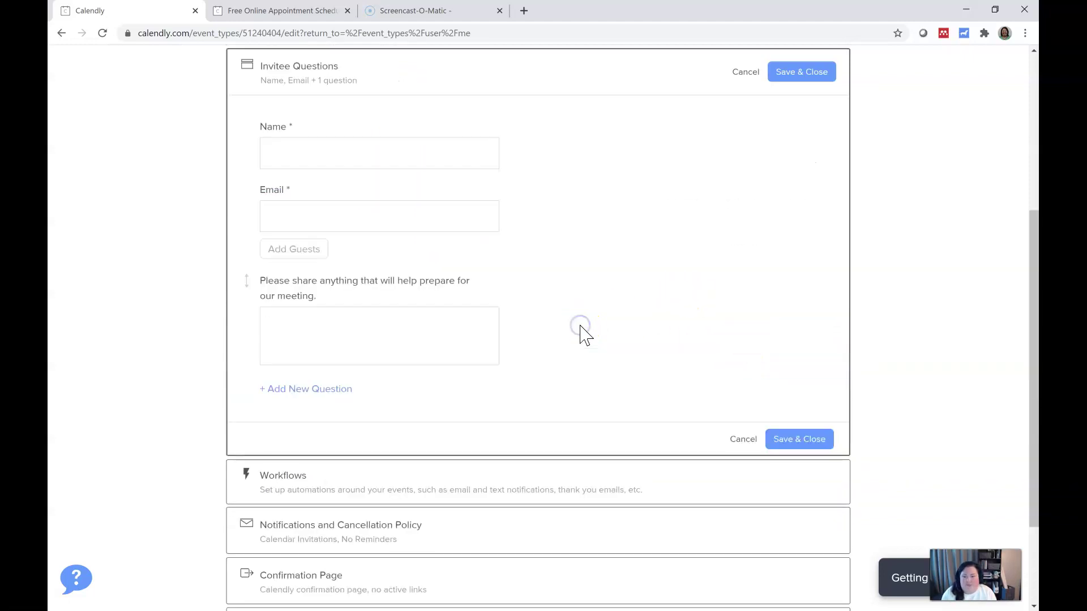
pyautogui.scroll(1, 587, 339)
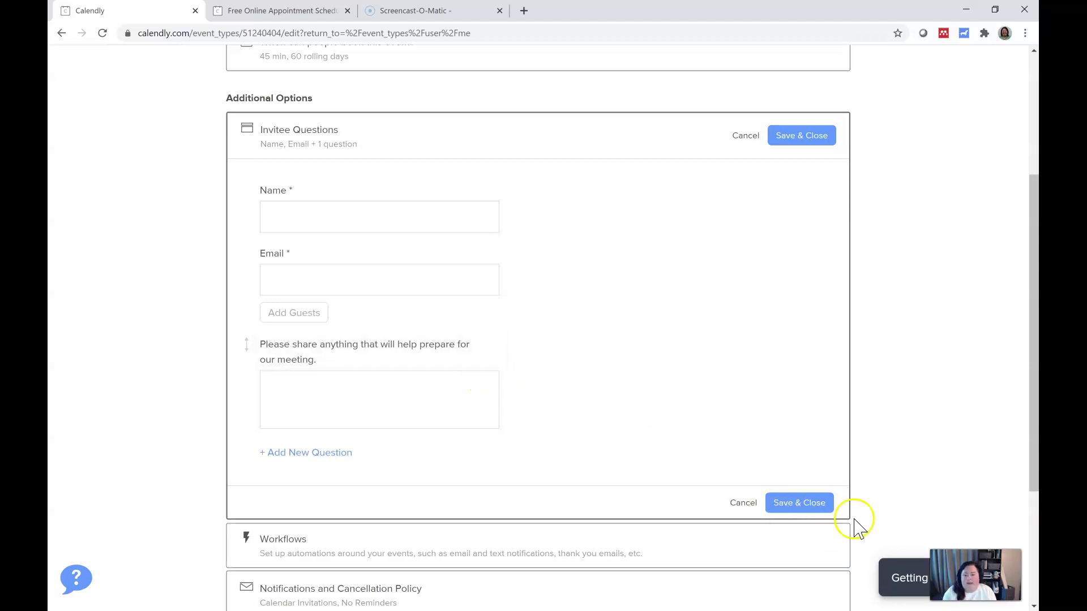
pyautogui.click(819, 510)
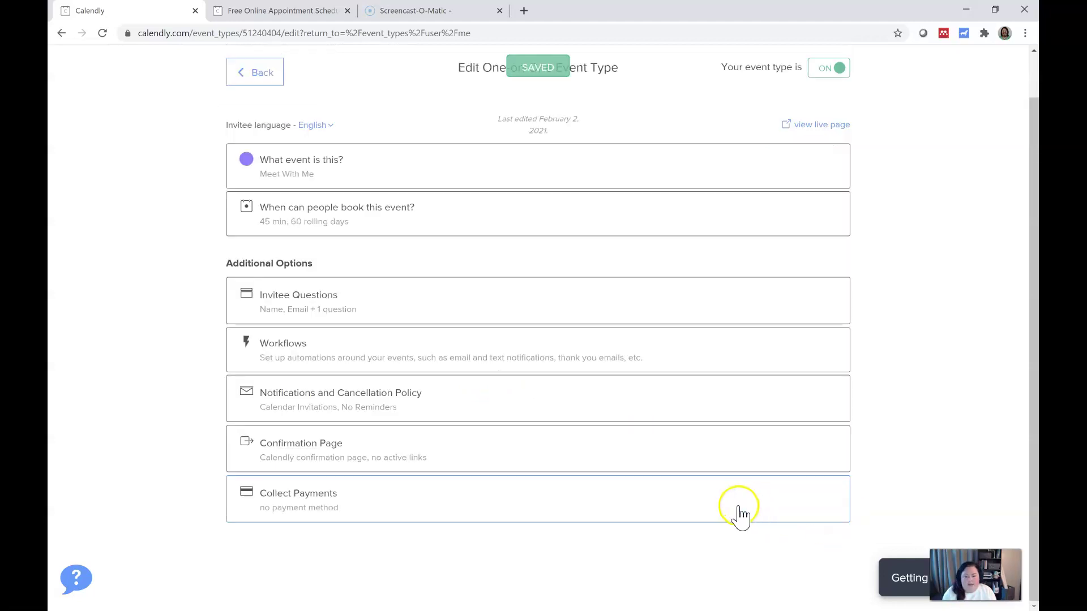
# View the example workflows available for the event type and close the section without applying any
pyautogui.click(536, 359)
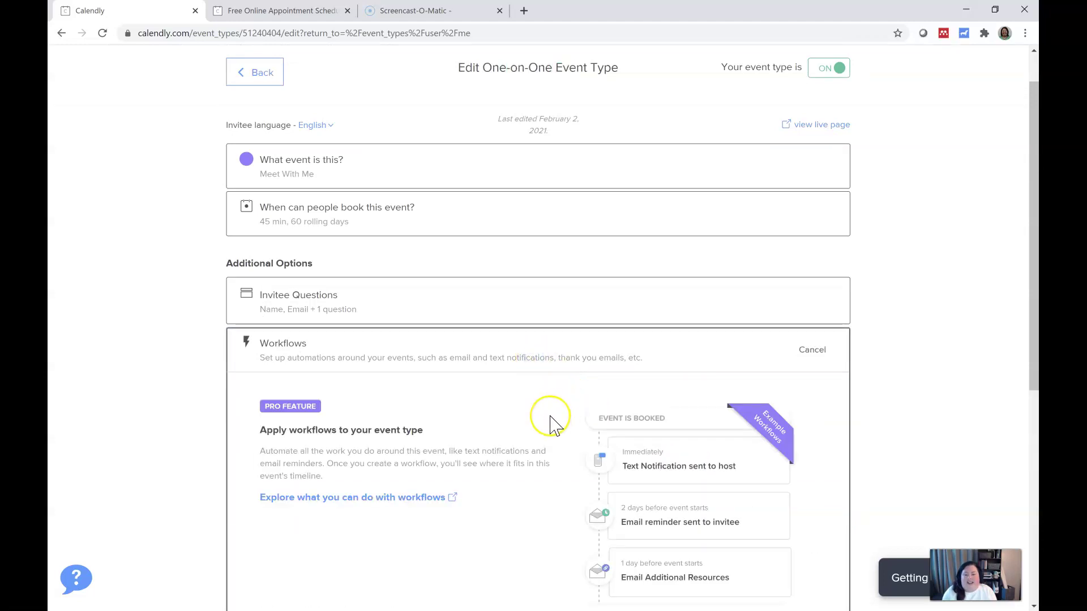
pyautogui.scroll(-2, 551, 426)
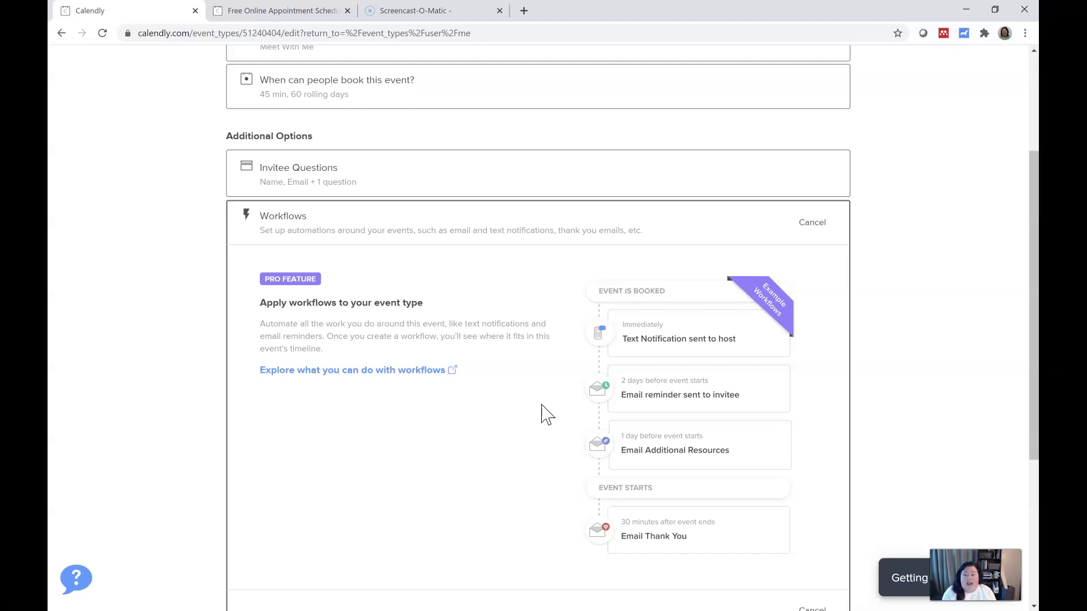
pyautogui.click(809, 222)
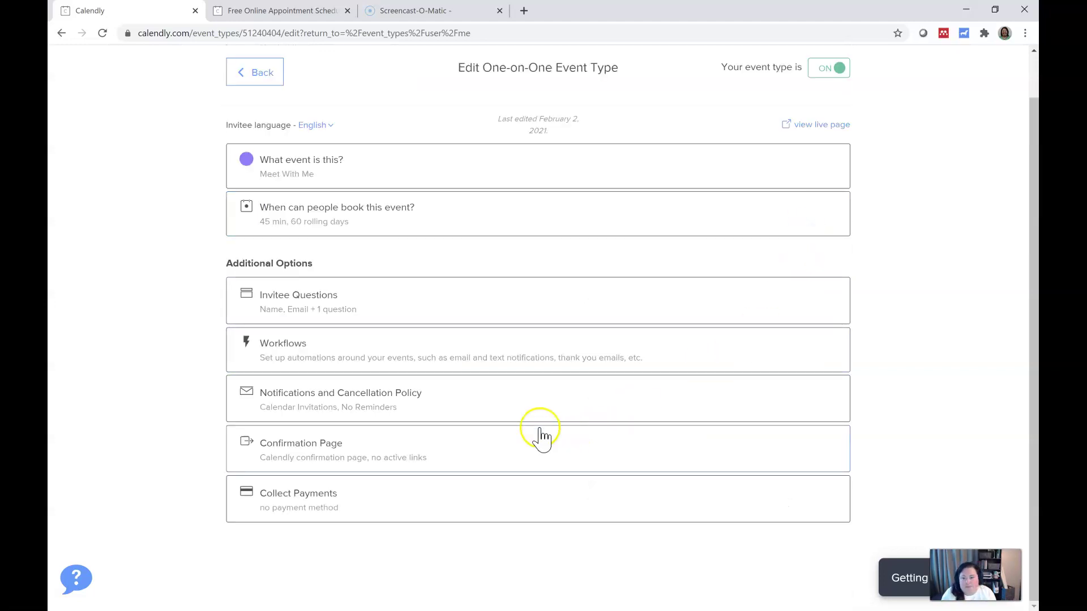
# Open the notifications and cancellation policy section and examine its calendar invitation, reminder and follow-up options
pyautogui.click(255, 406)
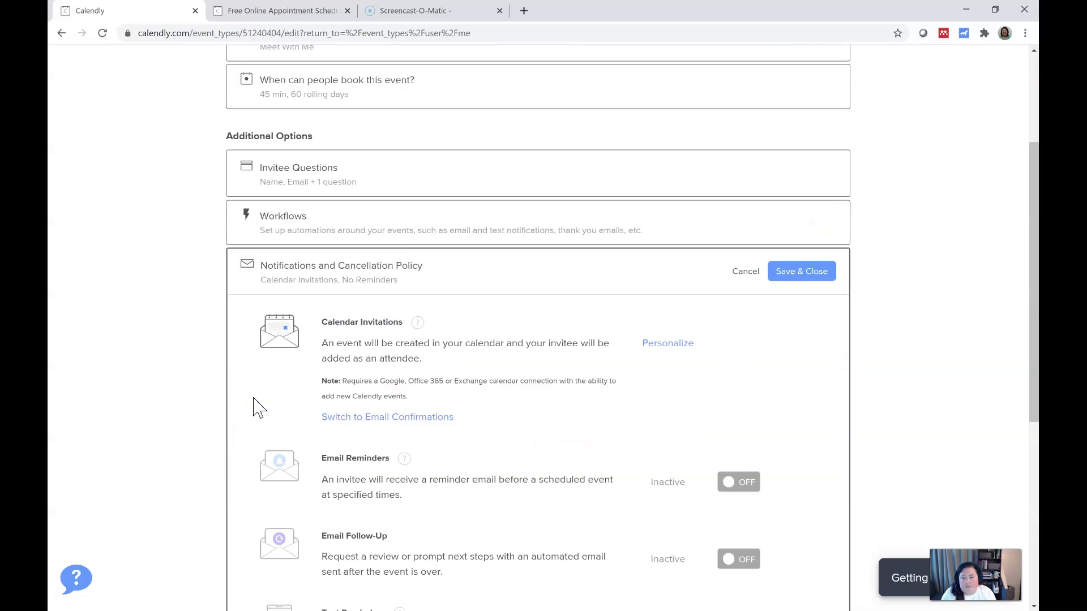
pyautogui.scroll(-3, 691, 417)
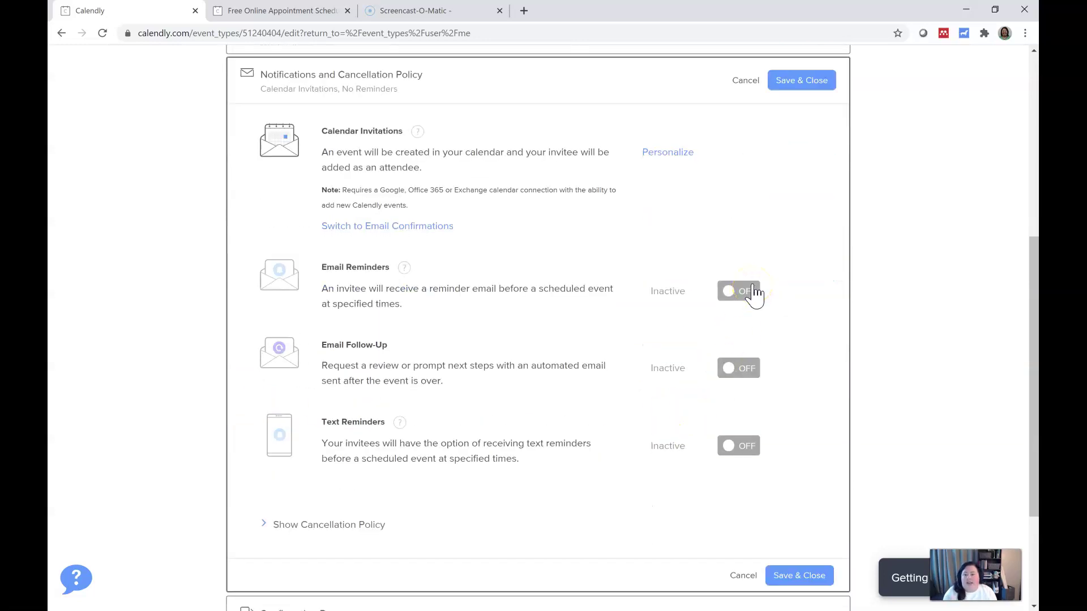
pyautogui.click(749, 309)
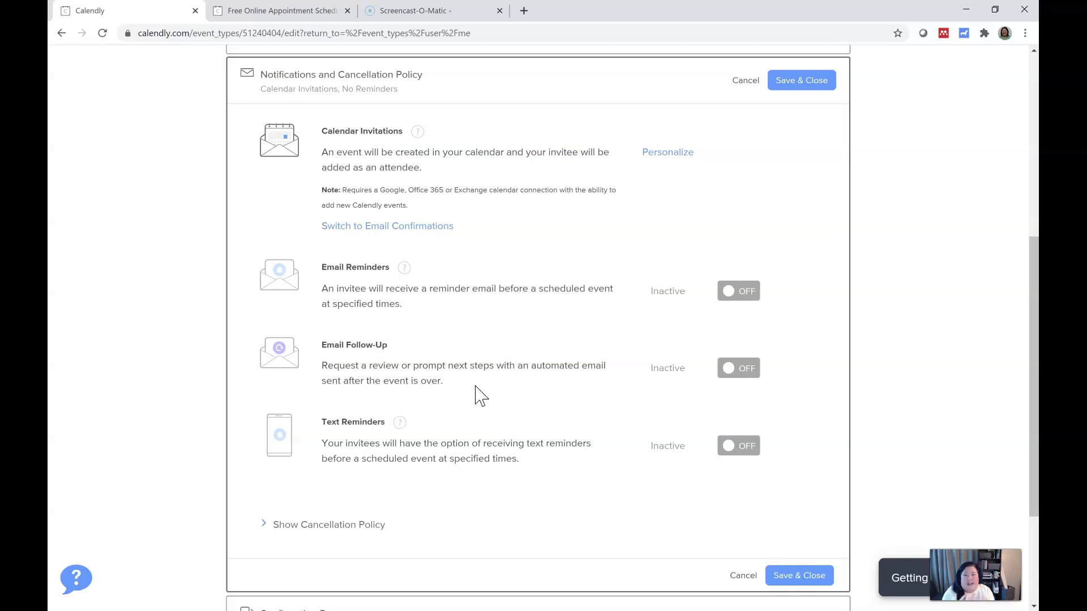
# Review the event's confirmation page options and close the section without saving changes
pyautogui.scroll(-1, 514, 430)
pyautogui.scroll(-3, 514, 450)
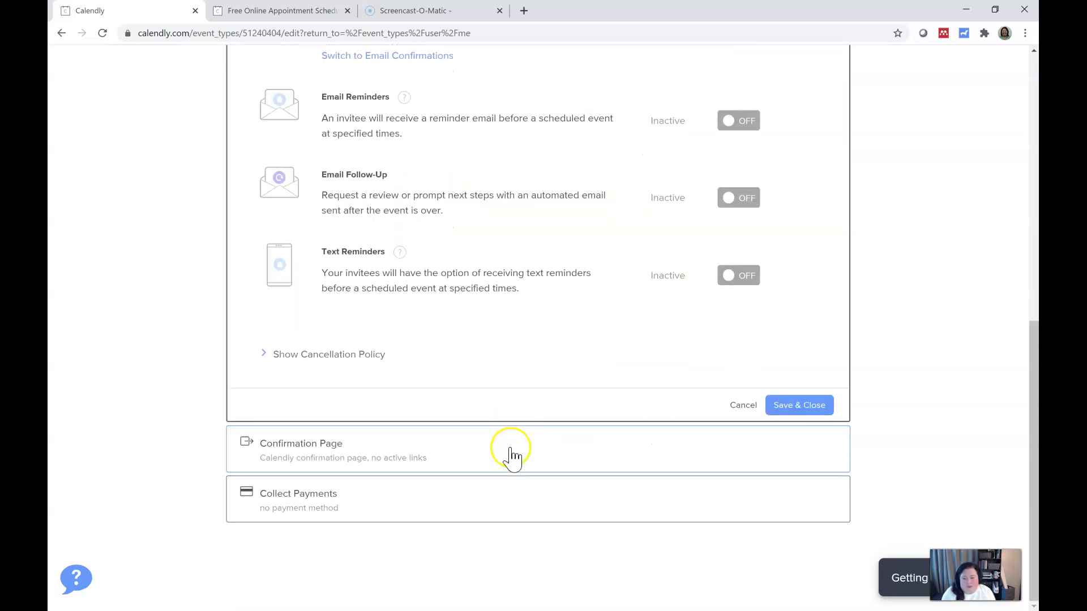
pyautogui.click(666, 452)
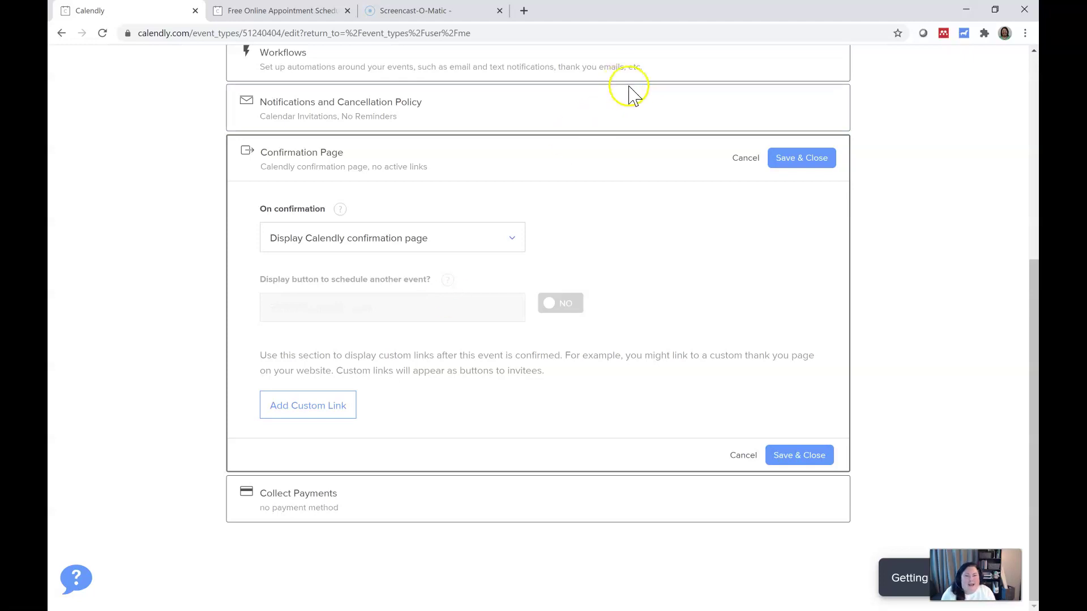
pyautogui.click(752, 159)
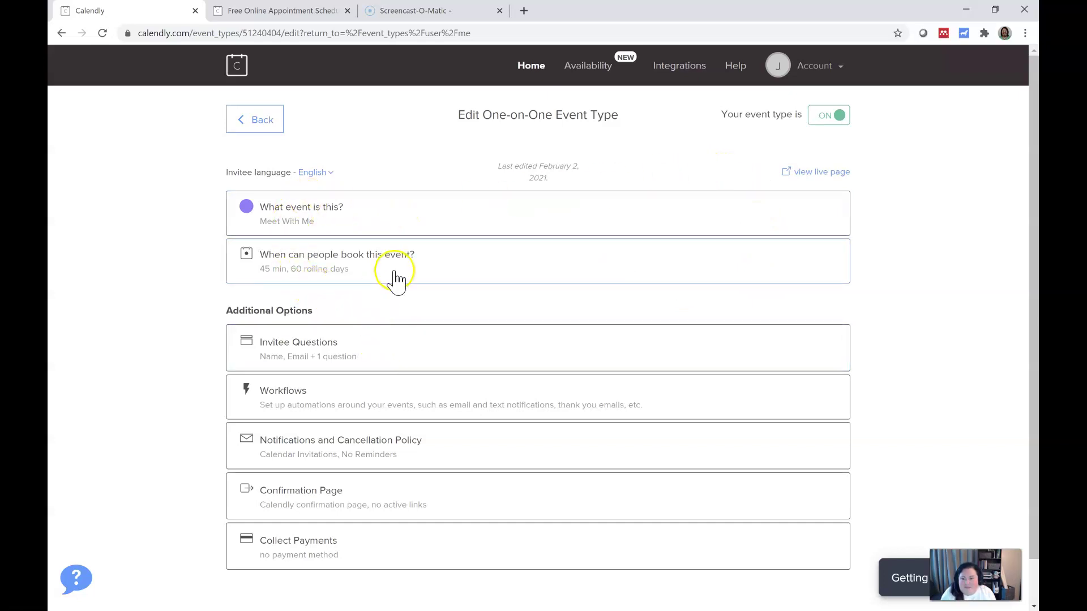
# Open the event's basic details and review its name, location, description, link and color settings
pyautogui.click(375, 219)
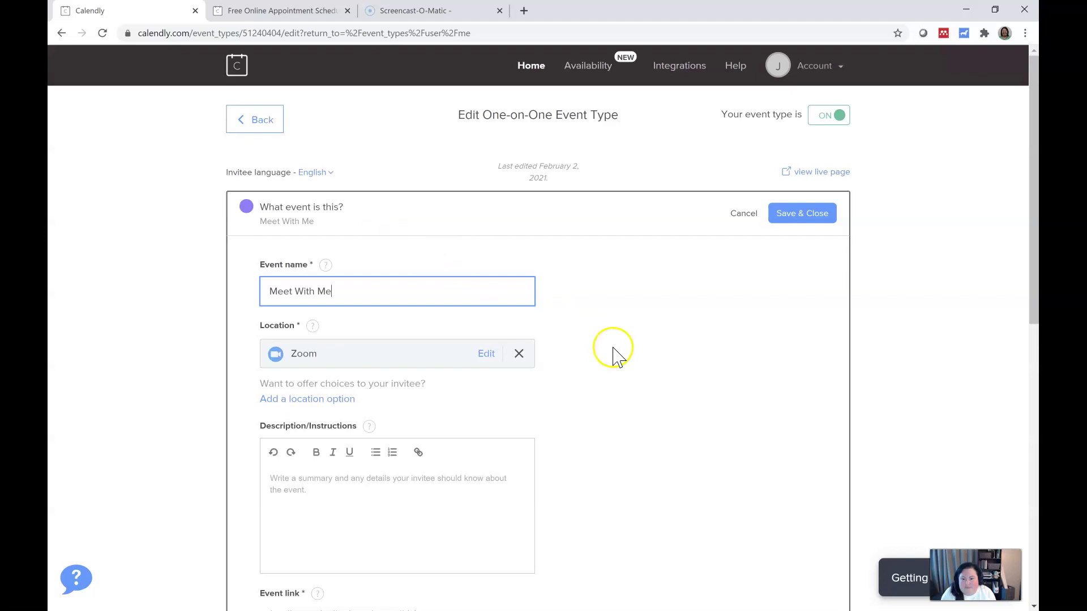
pyautogui.scroll(-1, 613, 348)
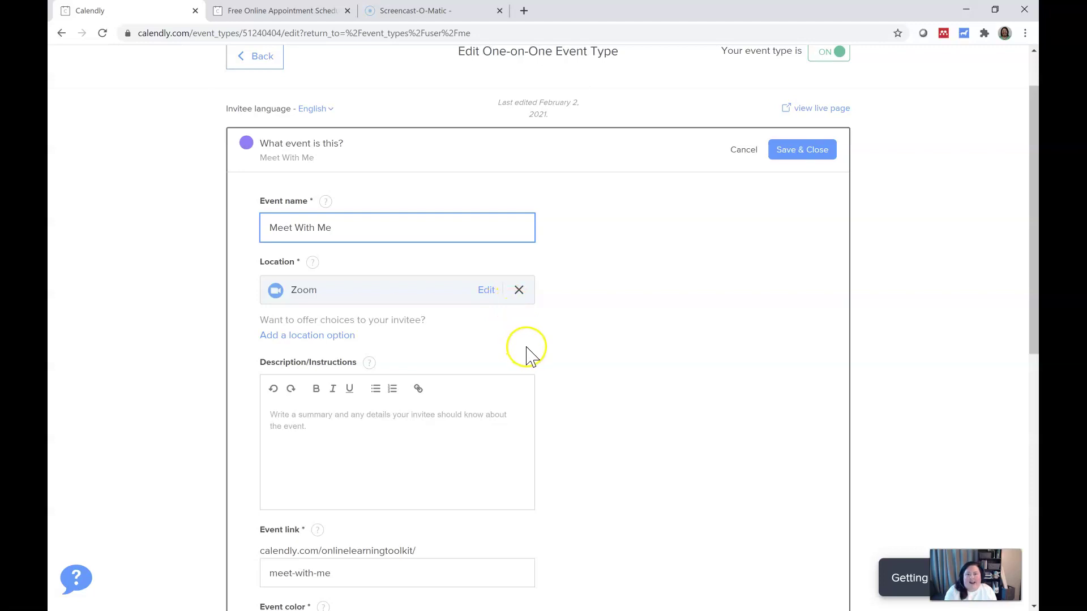
pyautogui.scroll(-1, 573, 451)
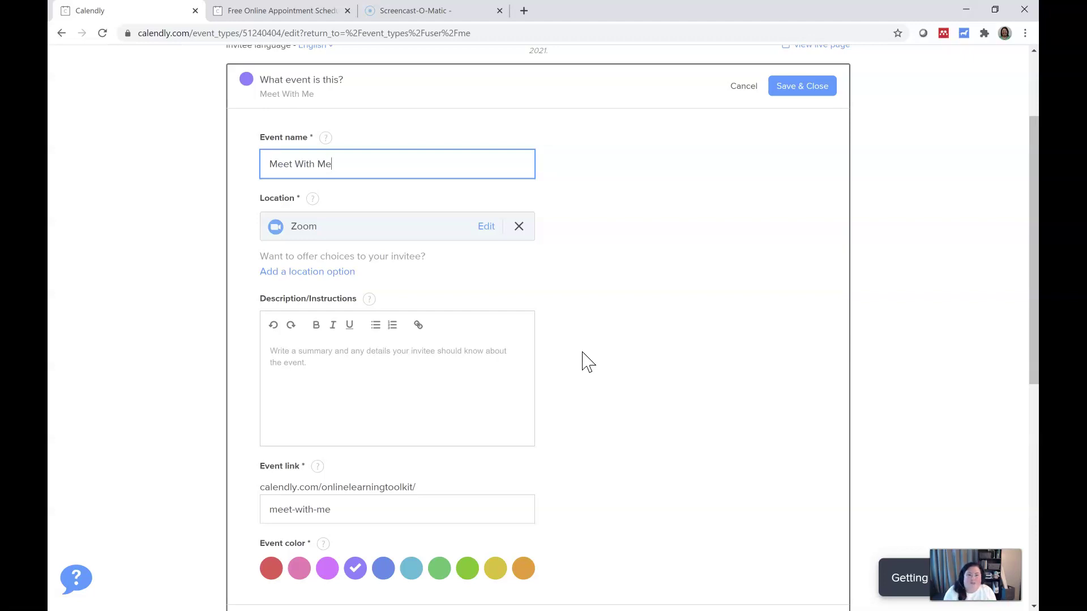
pyautogui.moveTo(974, 574); pyautogui.dragTo(971, 530)
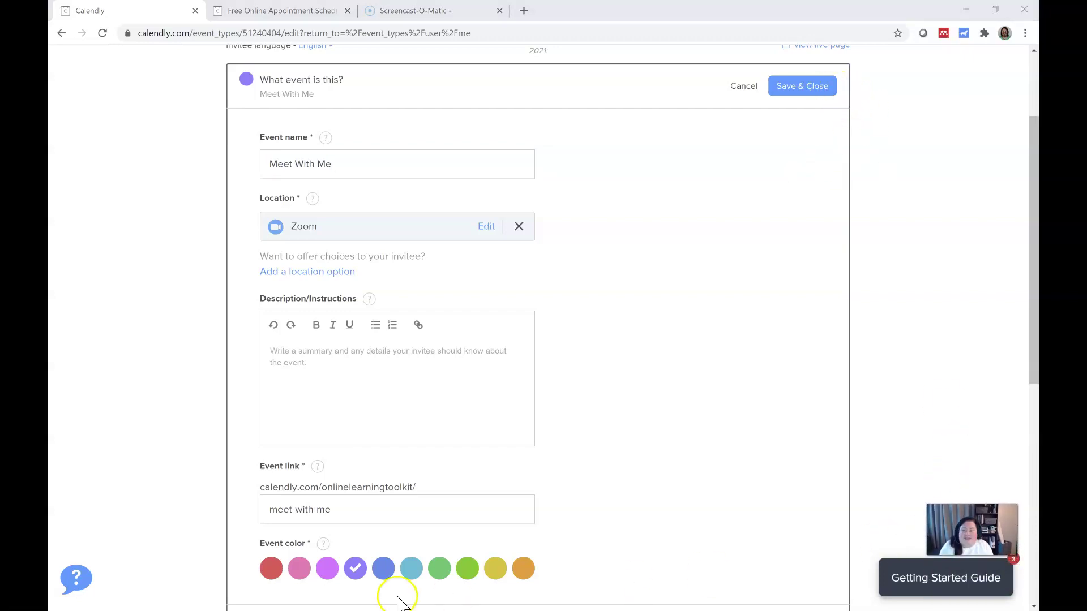